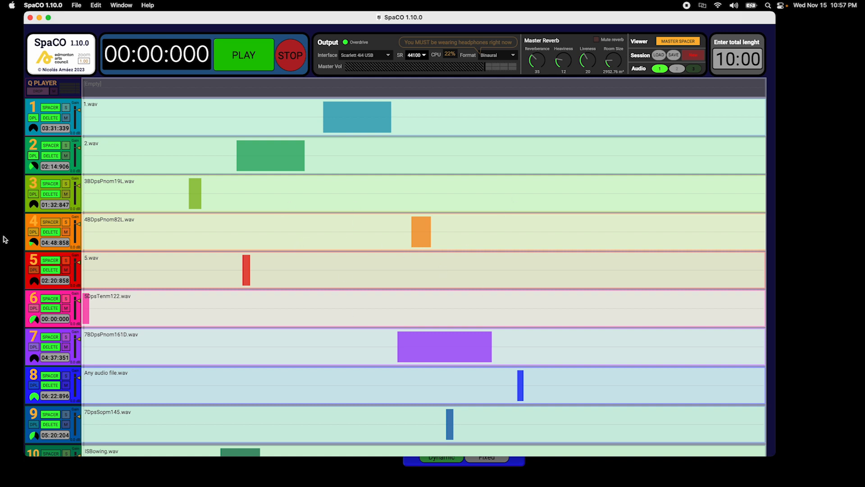
# Save the current session as Test Two in the aakjds folder.
pyautogui.click(675, 56)
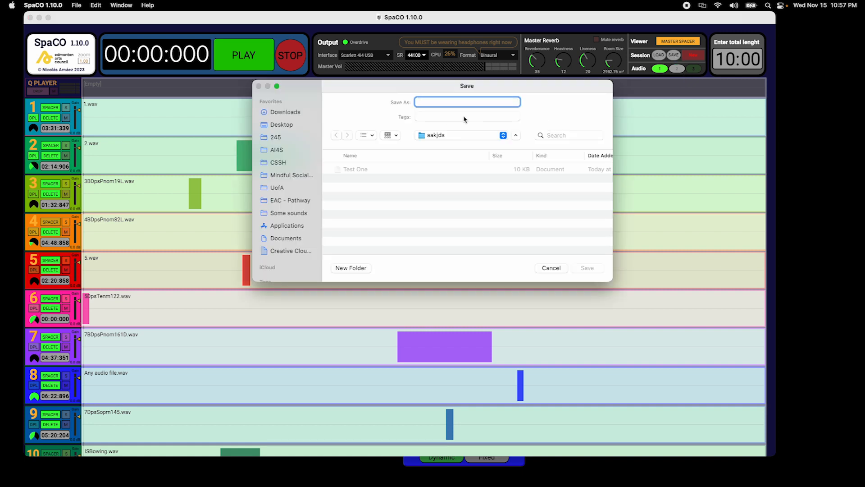
pyautogui.write('Test Test')
pyautogui.press('Return')
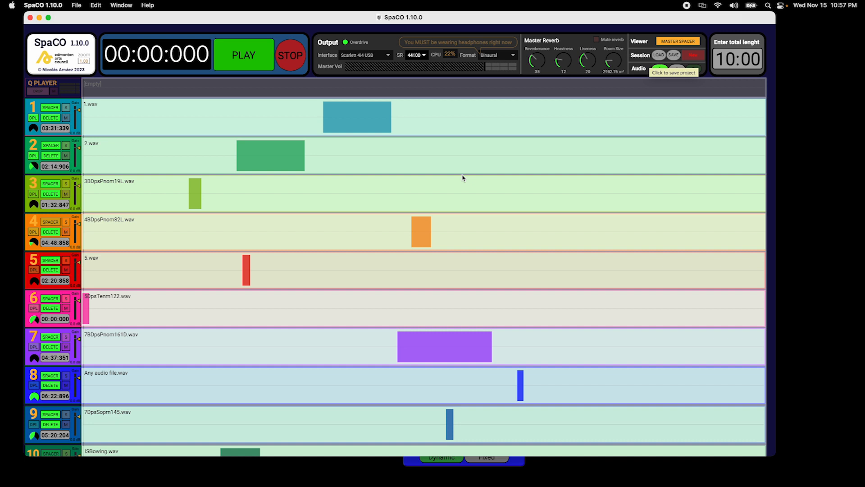
# Delete everything in the session, then load the saved Test Two project.
pyautogui.click(699, 56)
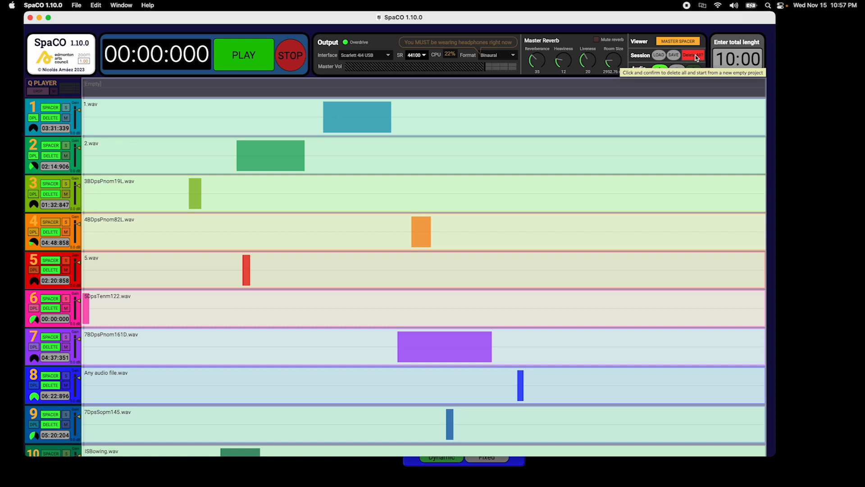
pyautogui.click(697, 57)
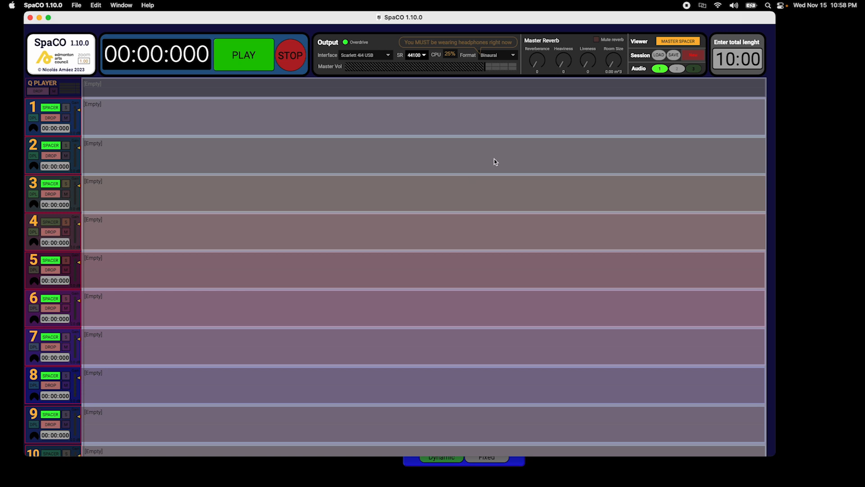
pyautogui.click(658, 56)
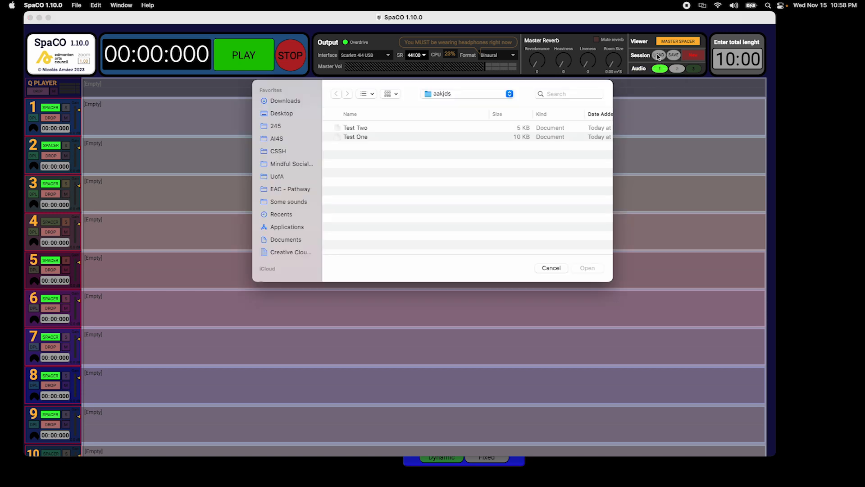
pyautogui.click(364, 129)
pyautogui.click(579, 267)
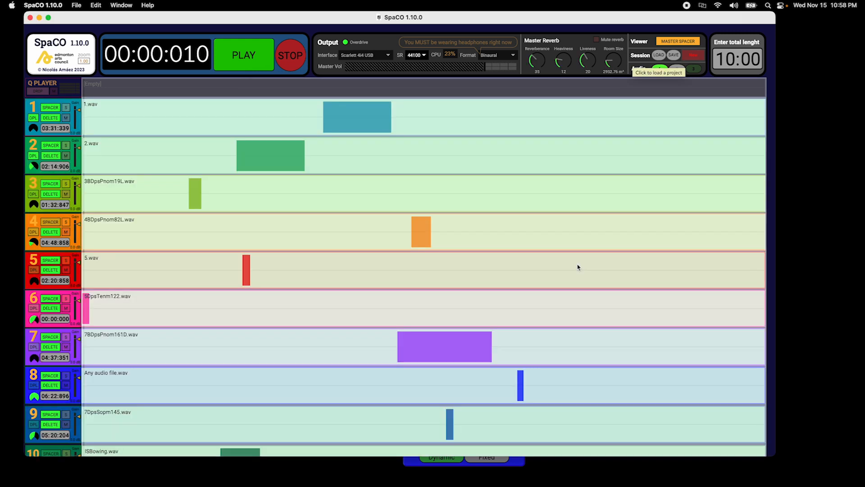
# Move the clips on tracks 3, 2 and 6 so they start at about 01:40, 03:07 and 03:00.
pyautogui.scroll(-2, 578, 267)
pyautogui.scroll(2, 577, 268)
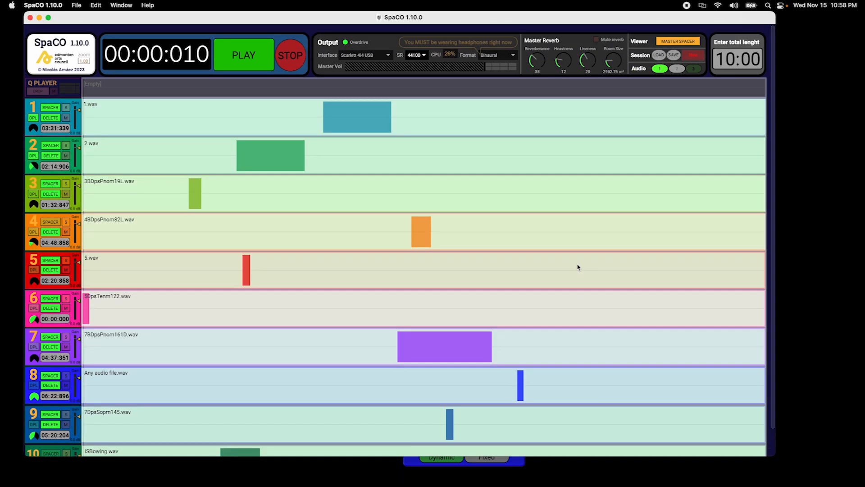
pyautogui.moveTo(270, 195); pyautogui.dragTo(197, 191)
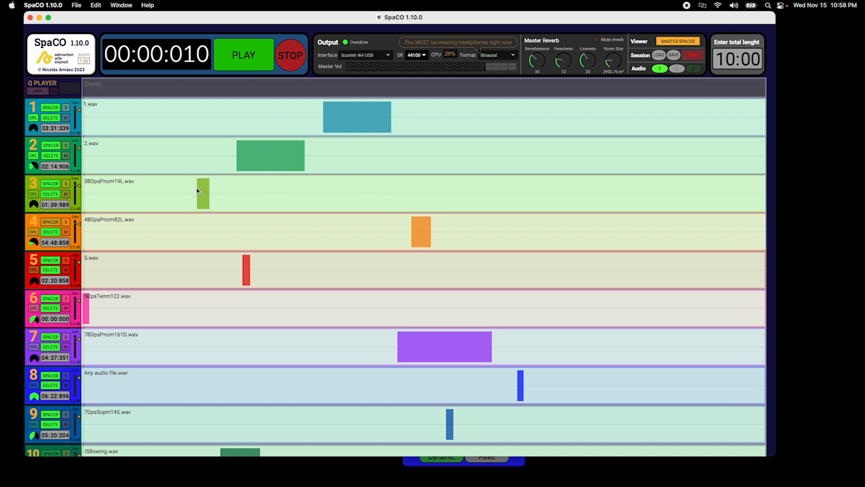
pyautogui.moveTo(237, 156); pyautogui.dragTo(196, 155)
pyautogui.click(296, 158)
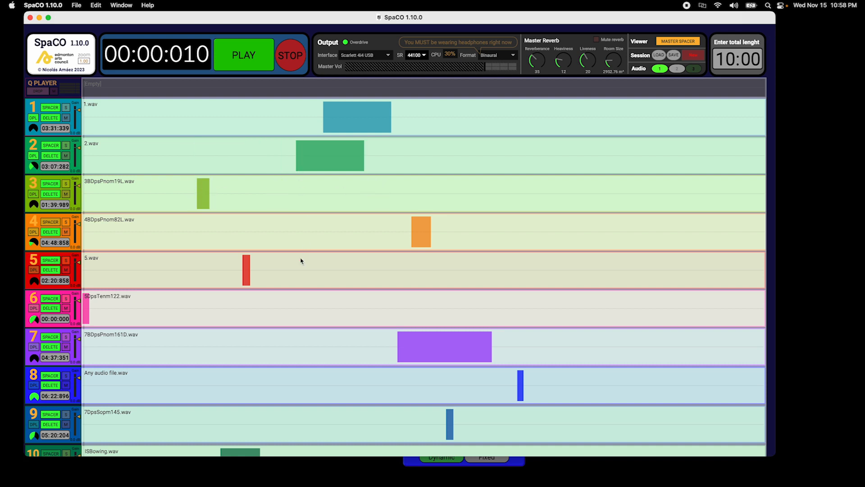
pyautogui.click(286, 324)
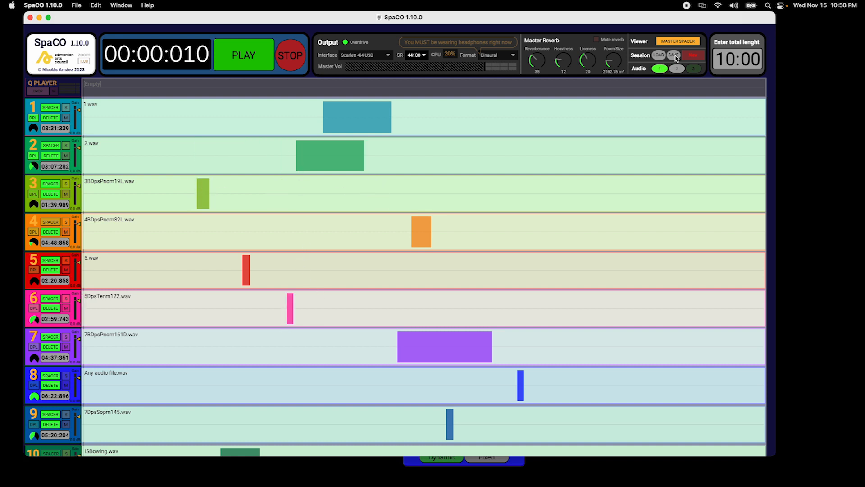
# Save the edited session over the existing Test Two file, replacing it.
pyautogui.click(675, 56)
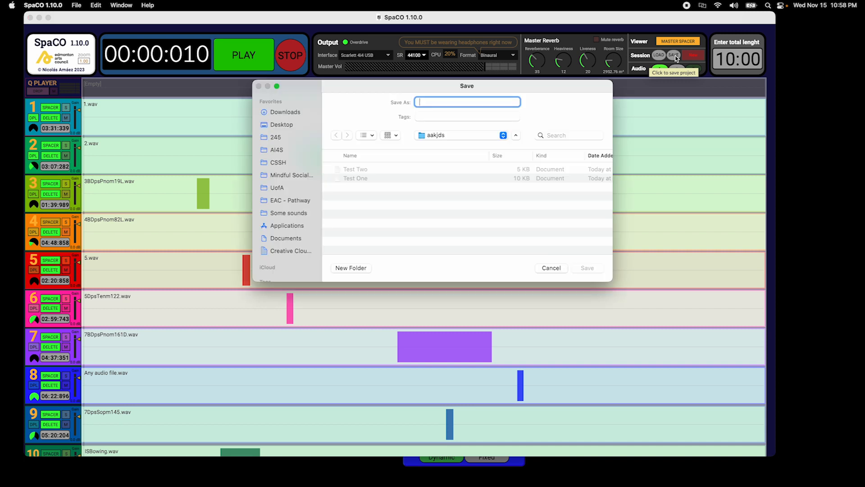
pyautogui.click(366, 170)
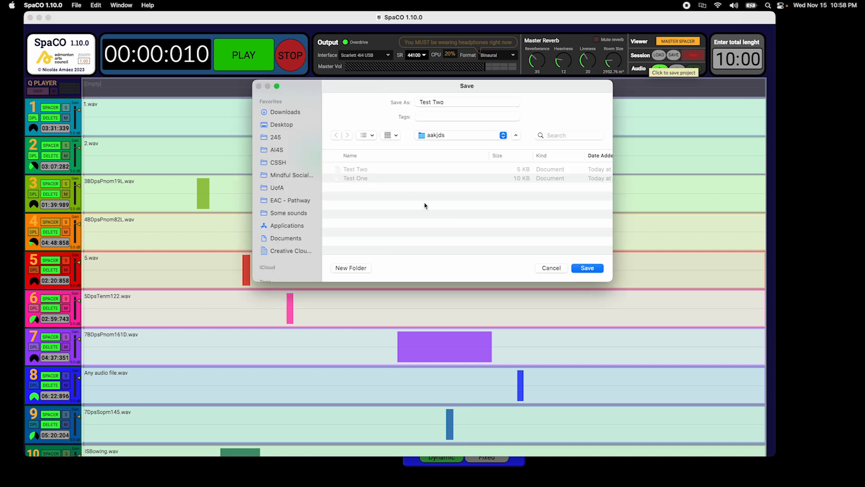
pyautogui.click(588, 269)
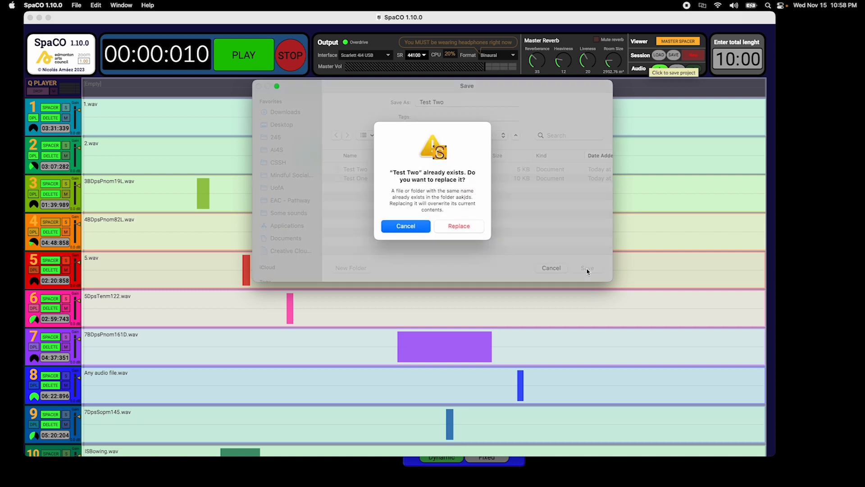
pyautogui.click(475, 218)
# Load the Test One session and allow access to the files in the Desktop folder.
pyautogui.click(660, 56)
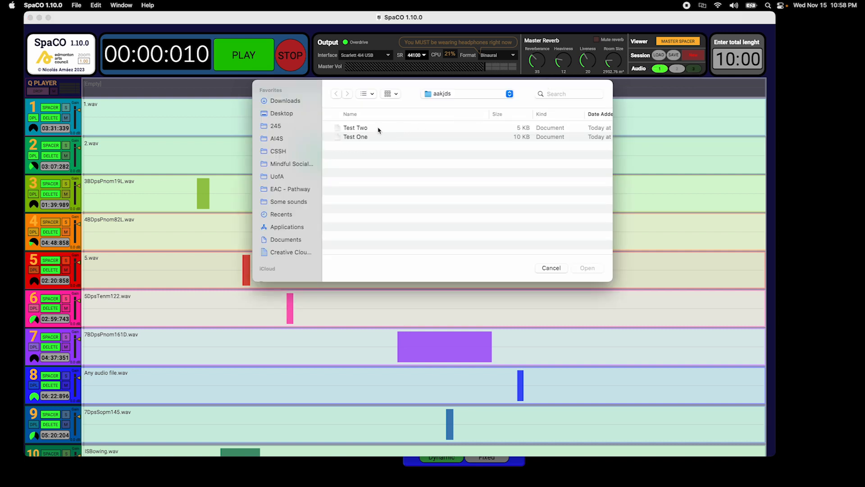
pyautogui.click(363, 137)
pyautogui.click(587, 268)
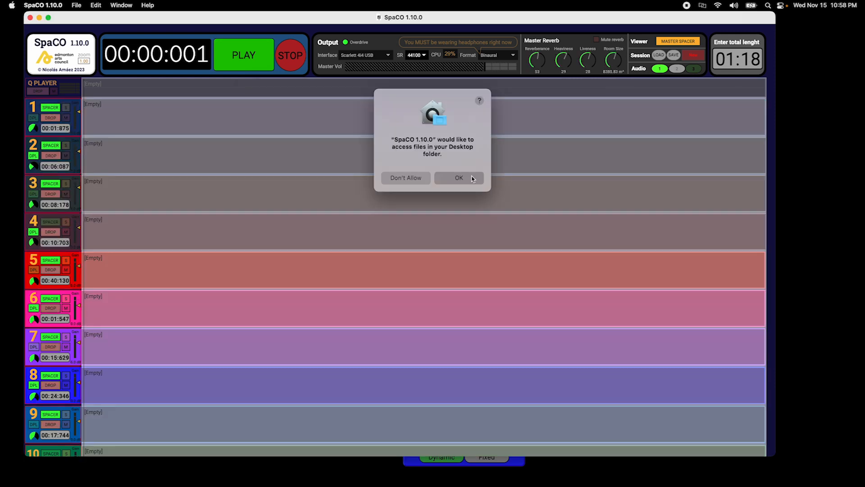
pyautogui.click(471, 177)
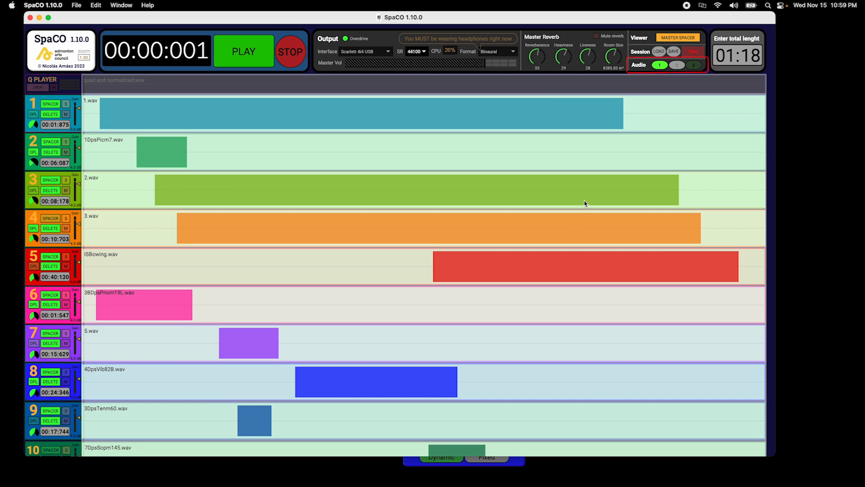
# Create the audio recording file Test One.wav in the aakjds folder and start recording the session.
pyautogui.click(661, 66)
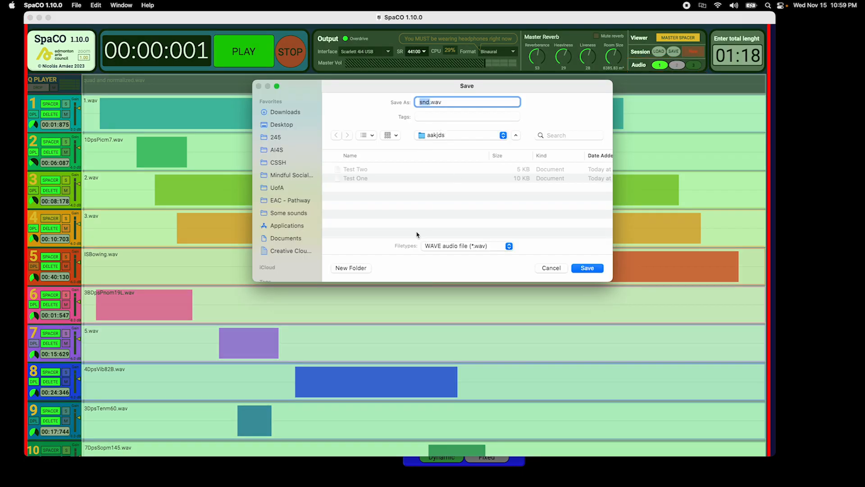
pyautogui.write('Test One')
pyautogui.click(583, 270)
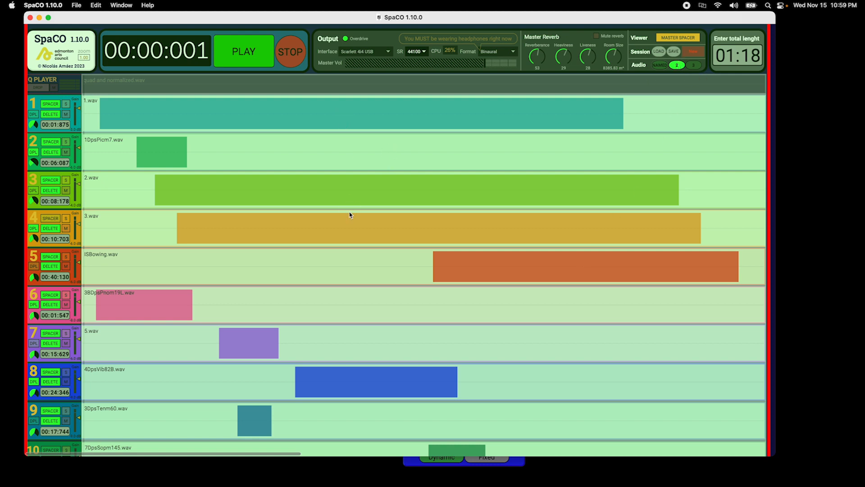
pyautogui.click(676, 65)
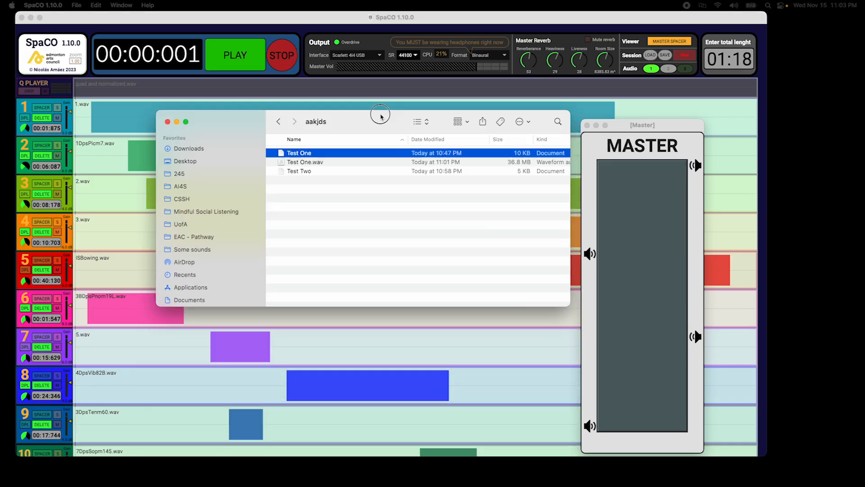
# In Finder, open the file info of Test One.wav and examine its audio channels and sample rate.
pyautogui.moveTo(380, 115); pyautogui.dragTo(344, 85)
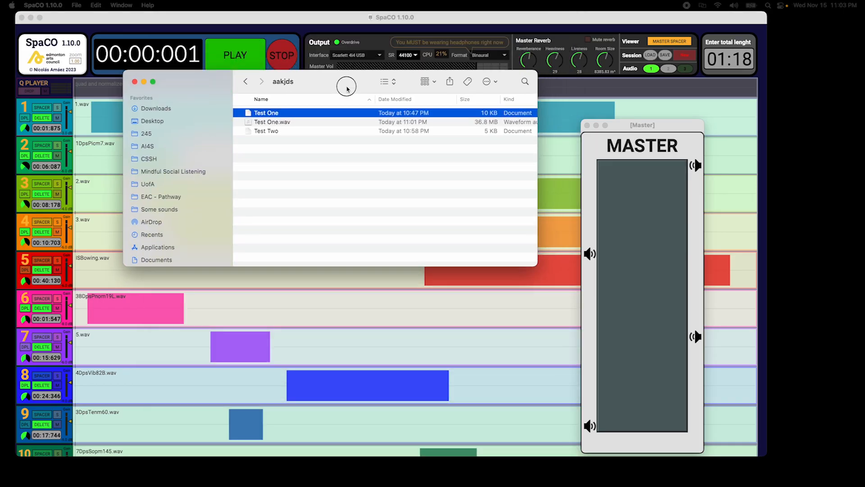
pyautogui.click(285, 121)
pyautogui.rightClick(286, 124)
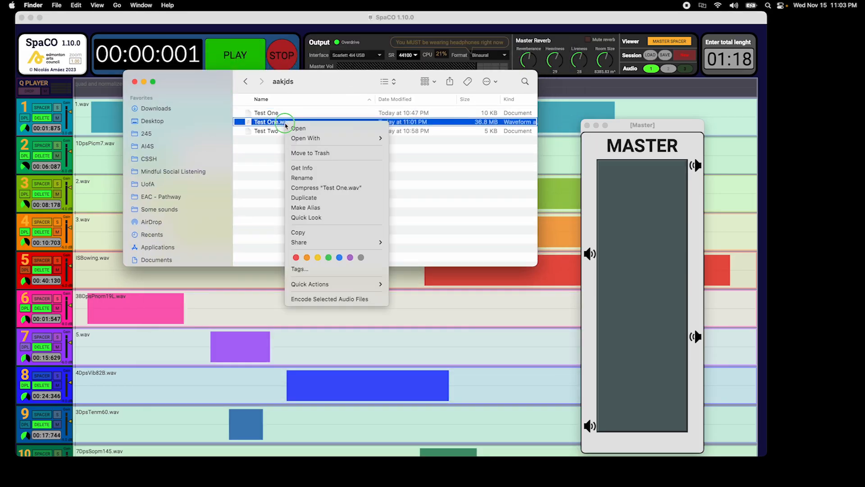
pyautogui.click(335, 168)
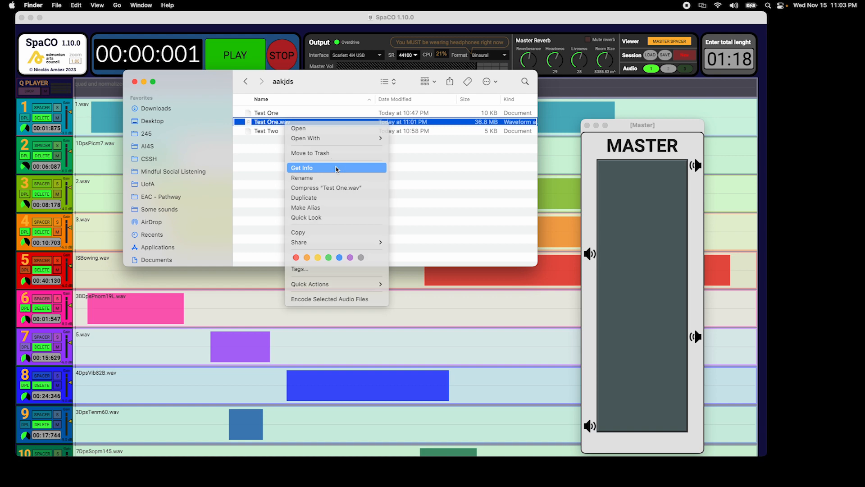
pyautogui.doubleClick(51, 170)
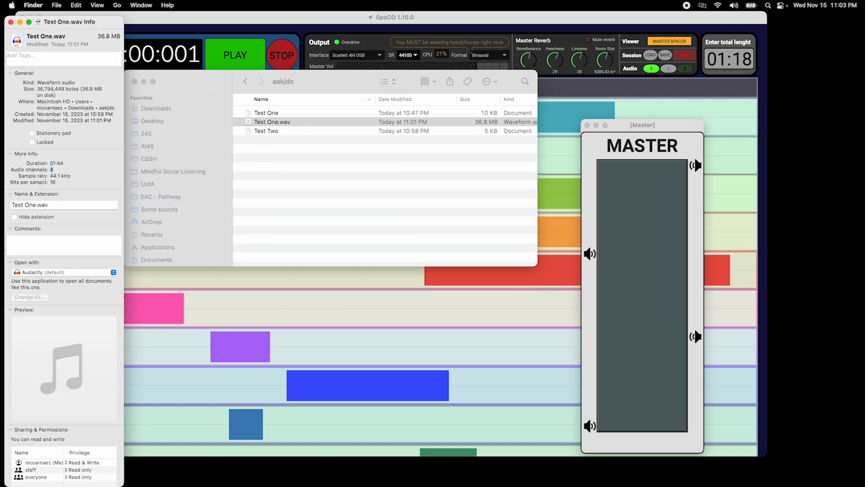
pyautogui.moveTo(19, 175); pyautogui.dragTo(48, 176)
# Switch back to SpaCO and load Test One.wav into the Quadraphonic Normalizer.
pyautogui.click(379, 31)
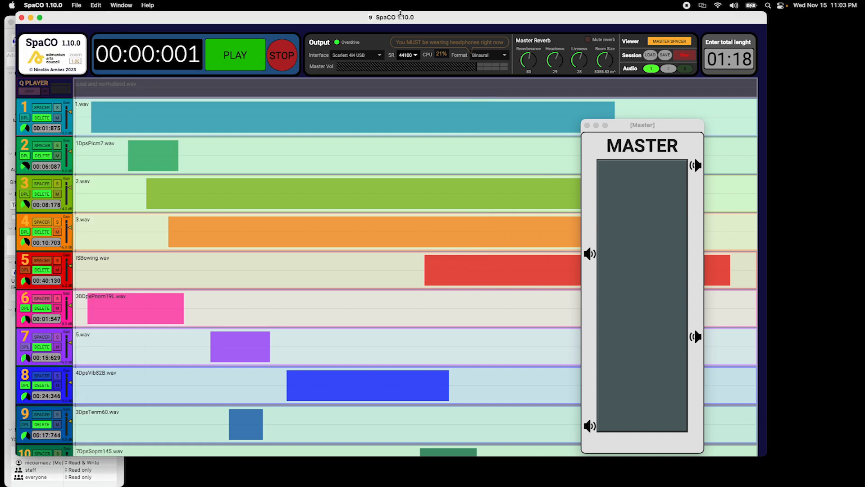
pyautogui.click(685, 70)
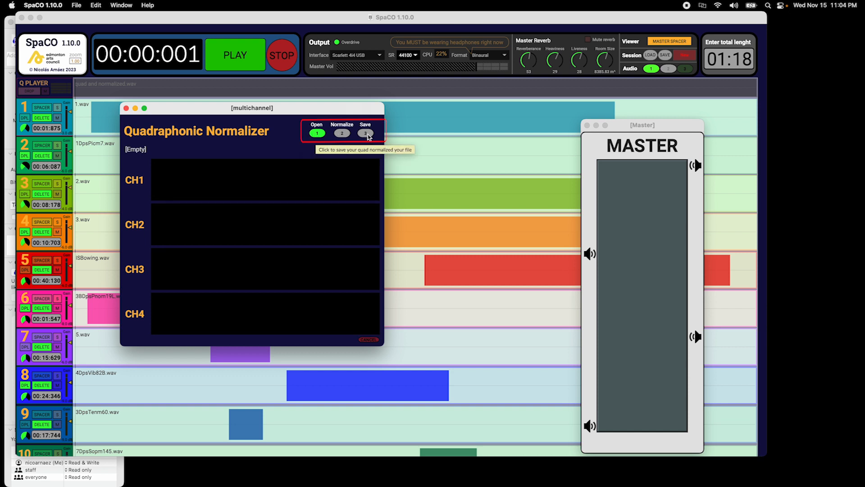
pyautogui.click(317, 132)
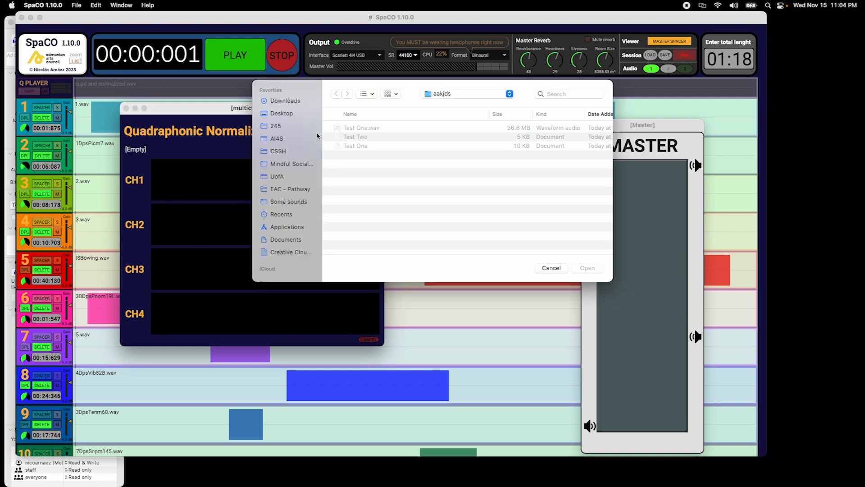
pyautogui.click(357, 130)
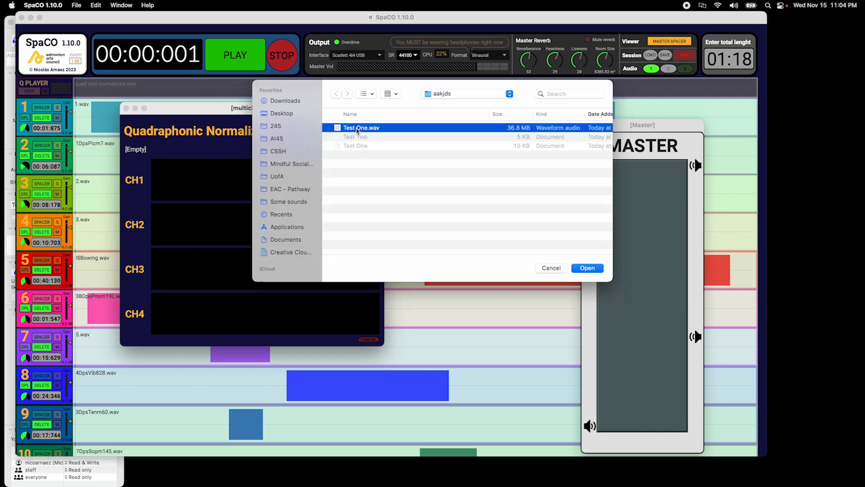
pyautogui.click(582, 269)
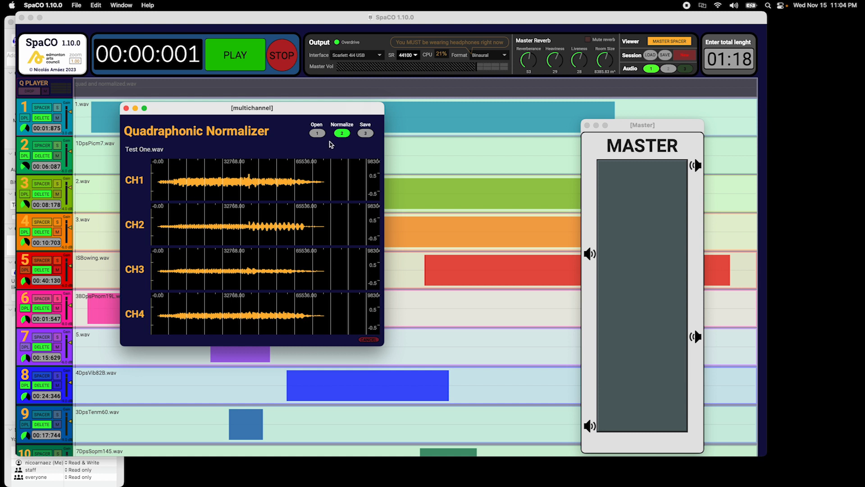
# Normalize the loaded four-channel audio and save it as a WAVE file named Normalized in the aakjds folder.
pyautogui.click(342, 134)
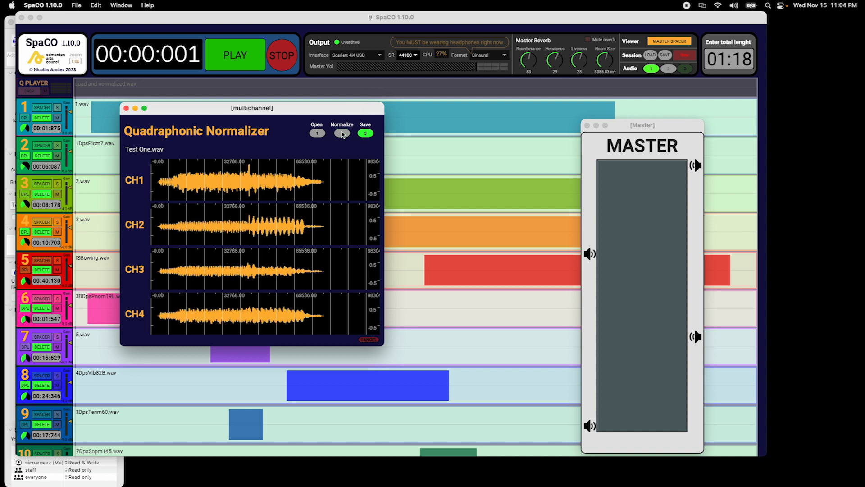
pyautogui.click(365, 134)
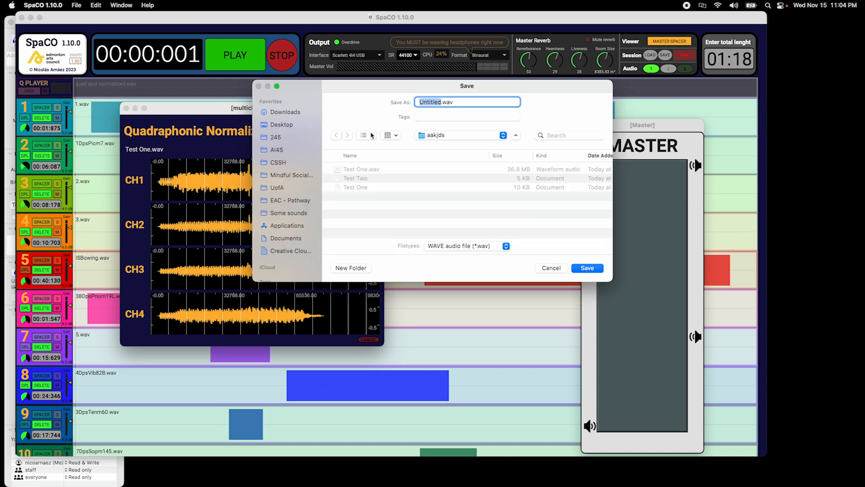
pyautogui.click(445, 102)
pyautogui.write('Normalized')
pyautogui.press('Return')
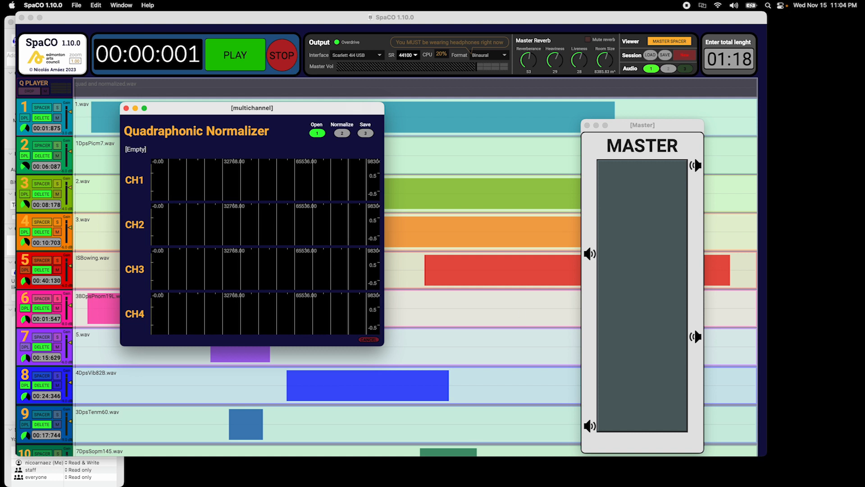